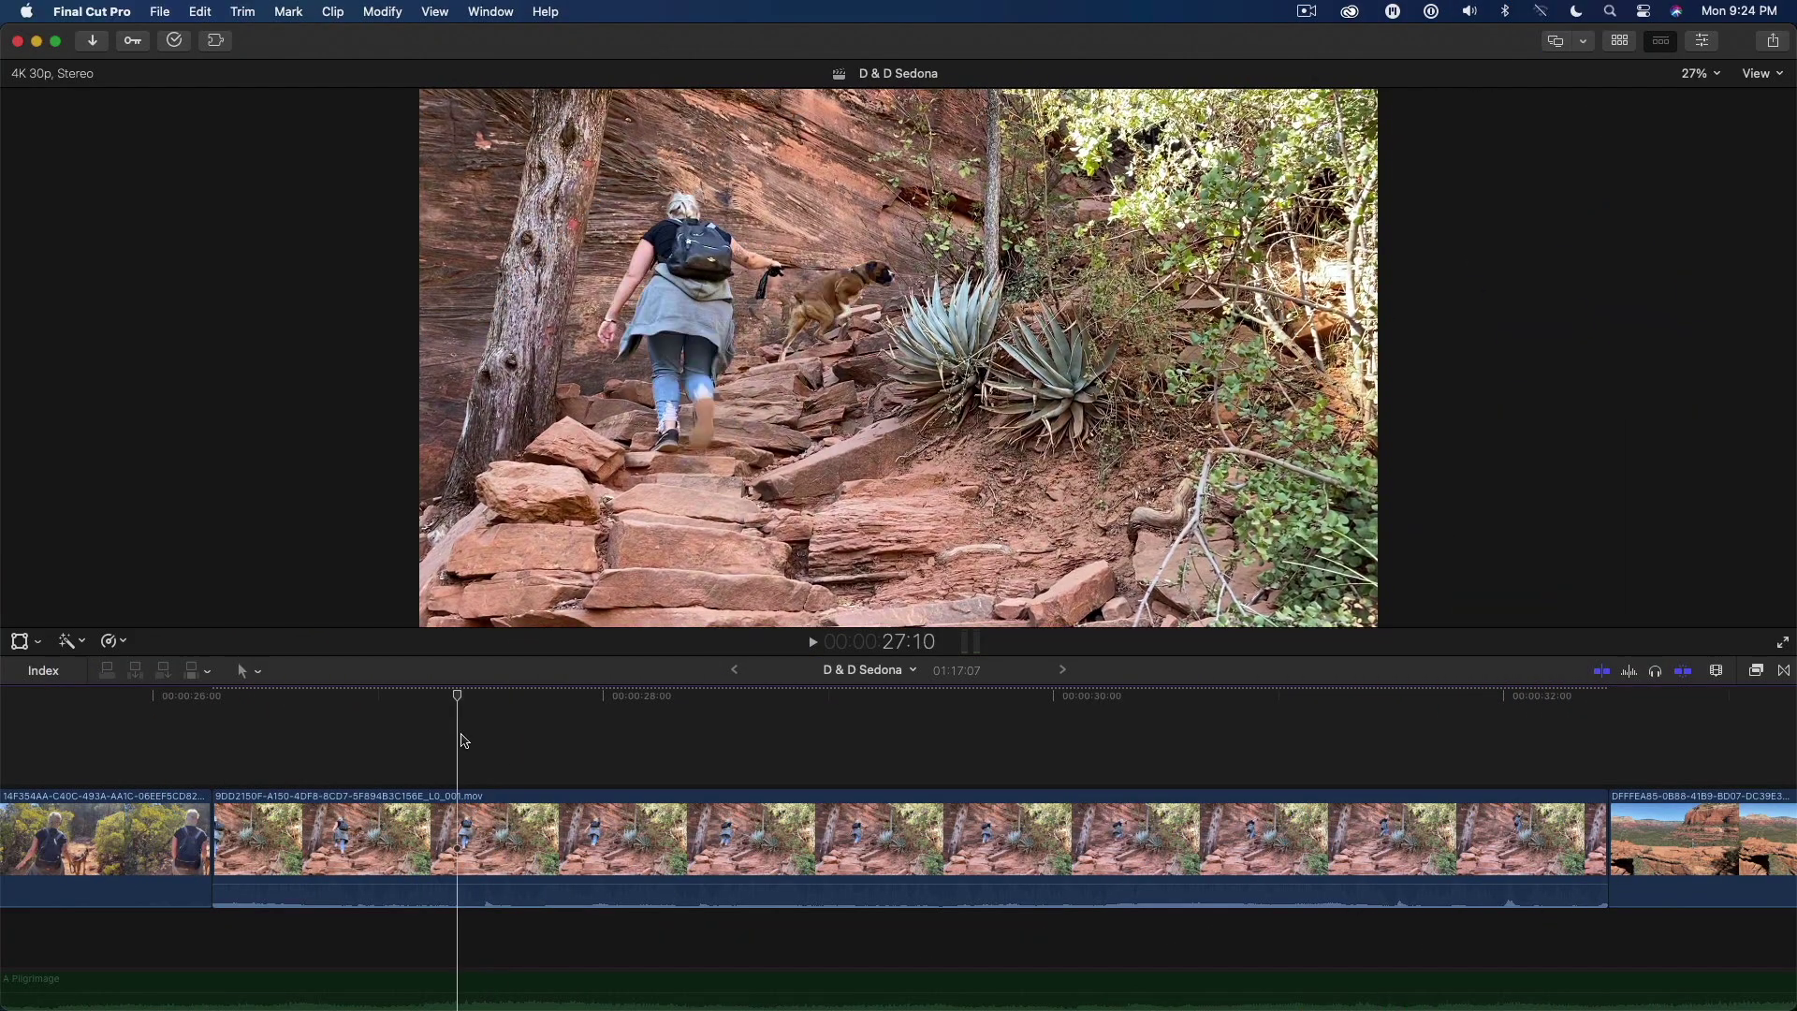
Step: Add three markers along the middle Sedona hiking clip, then select it and show its Retime options
drag(1079, 842, 491, 892)
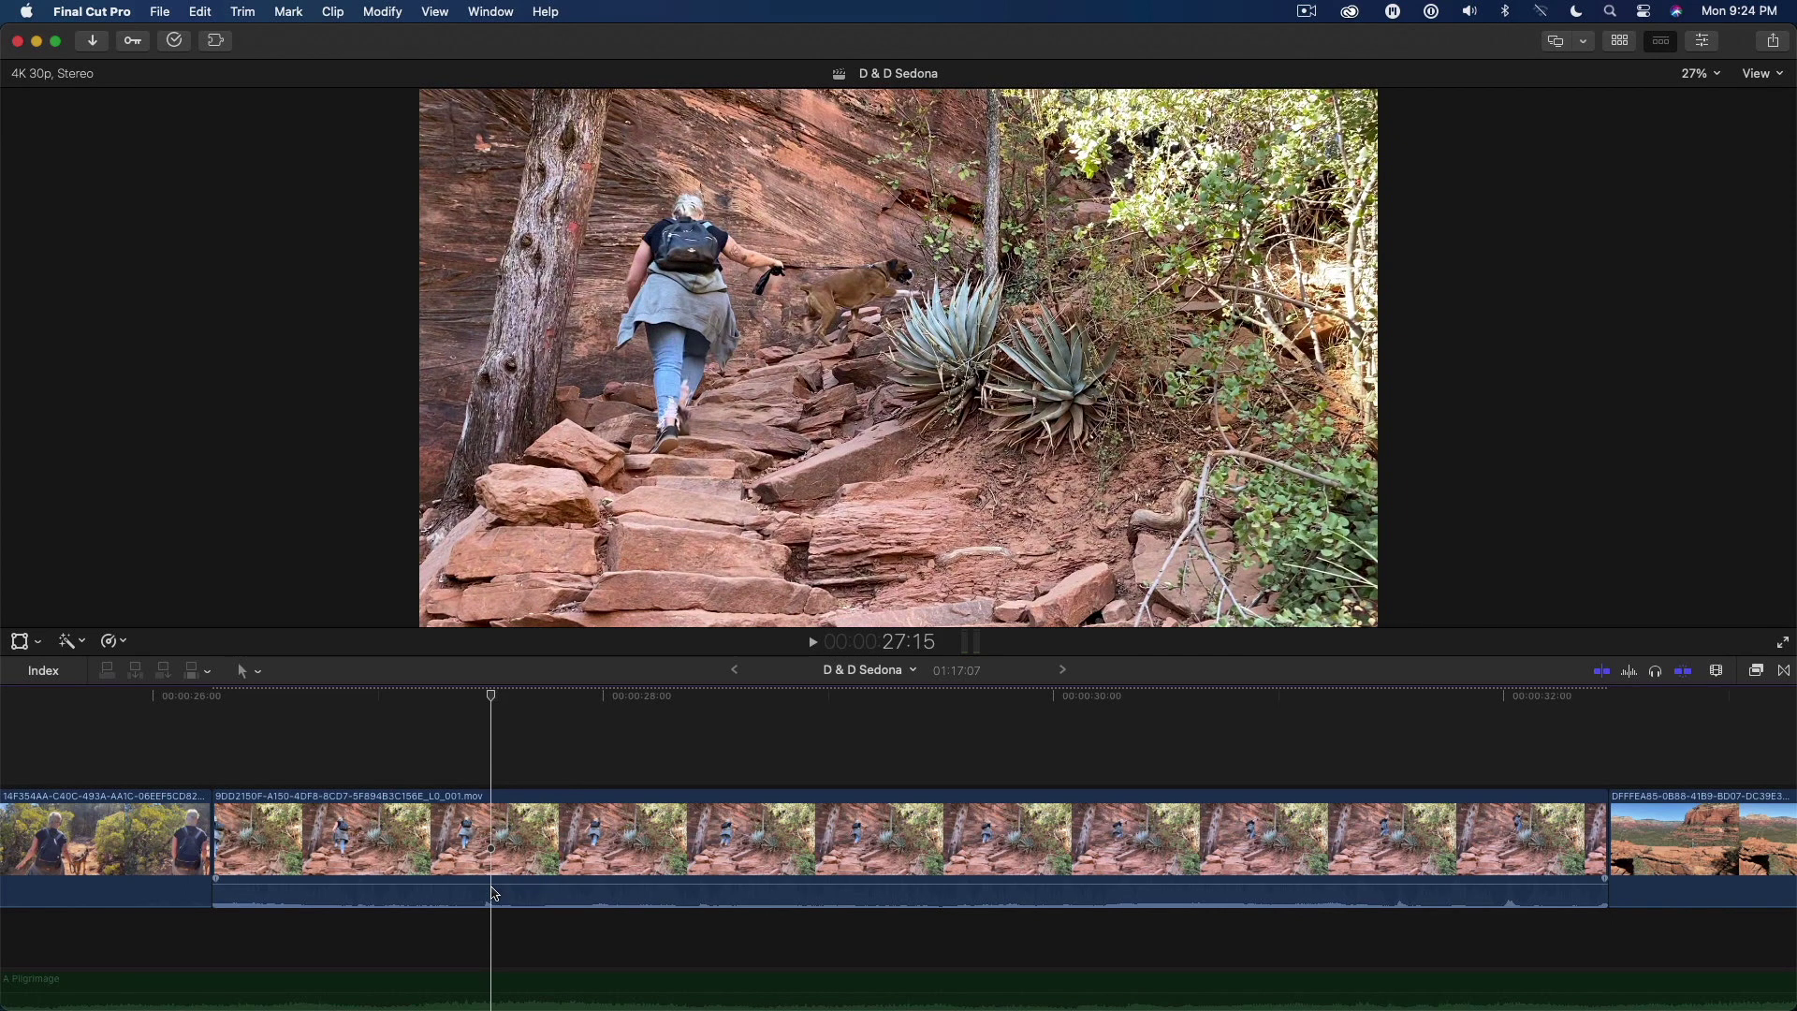
click(571, 754)
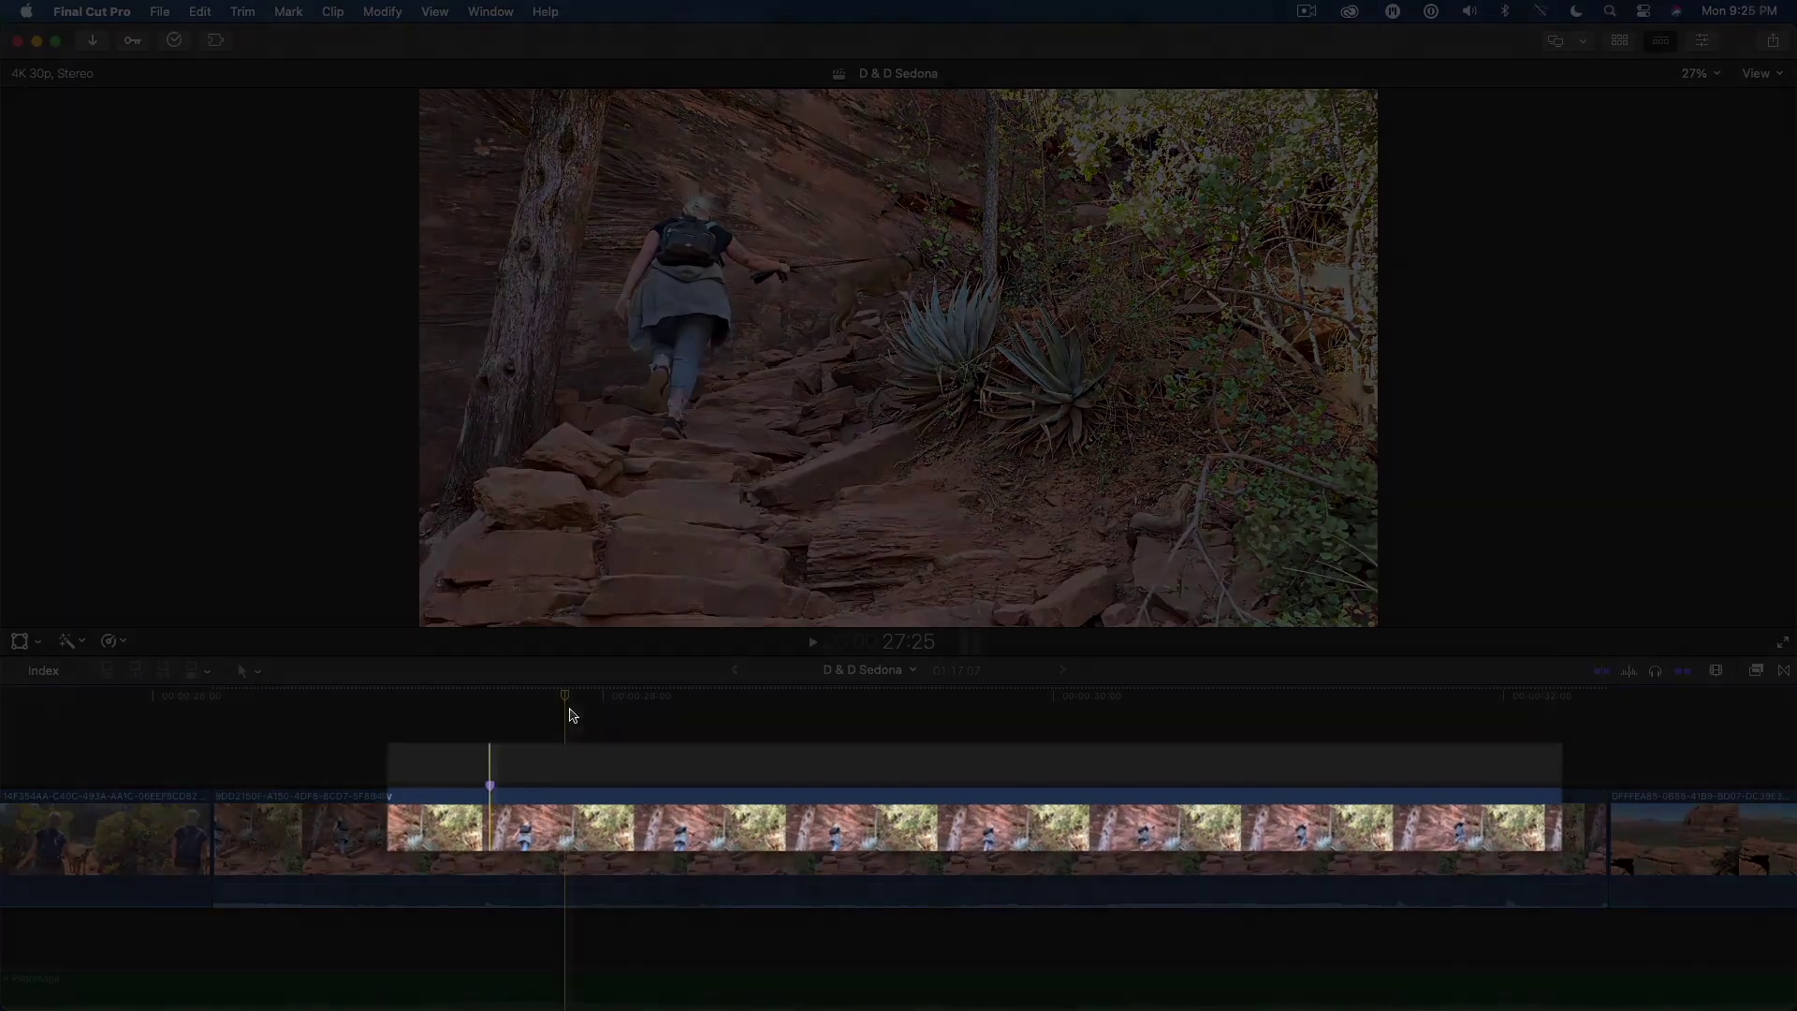
key(m)
click(944, 759)
key(m)
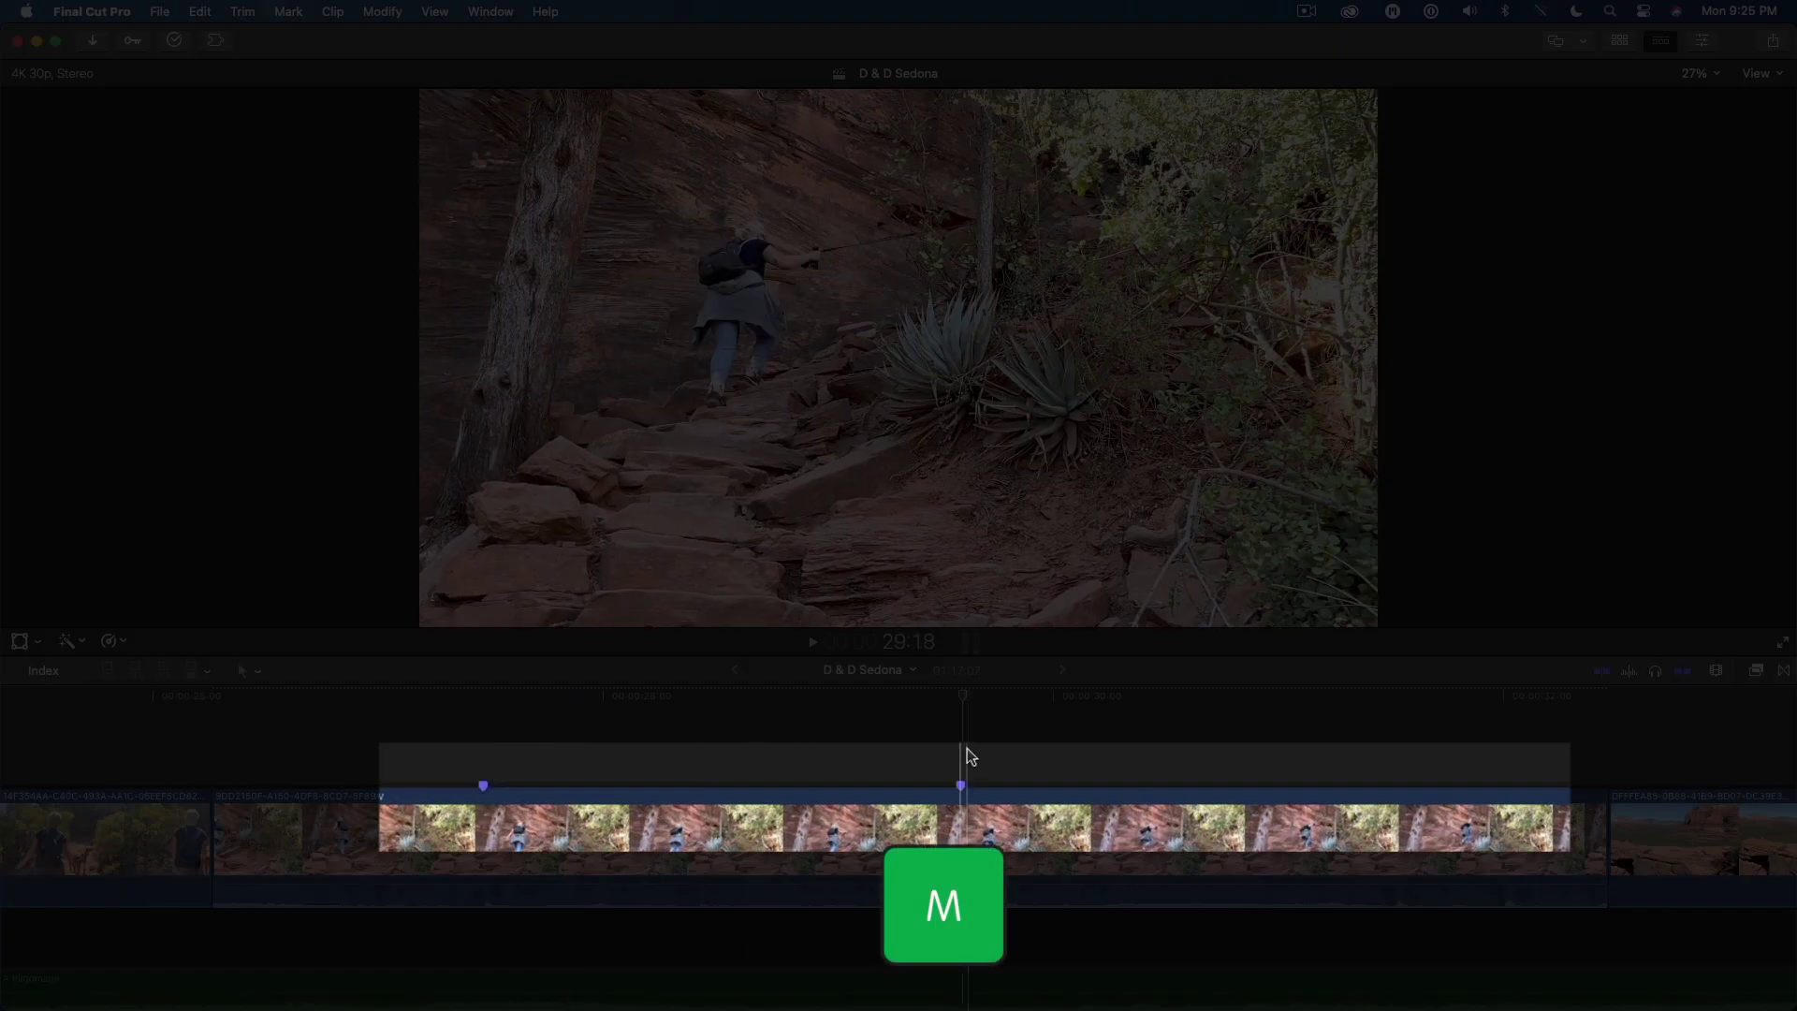
click(1325, 738)
key(m)
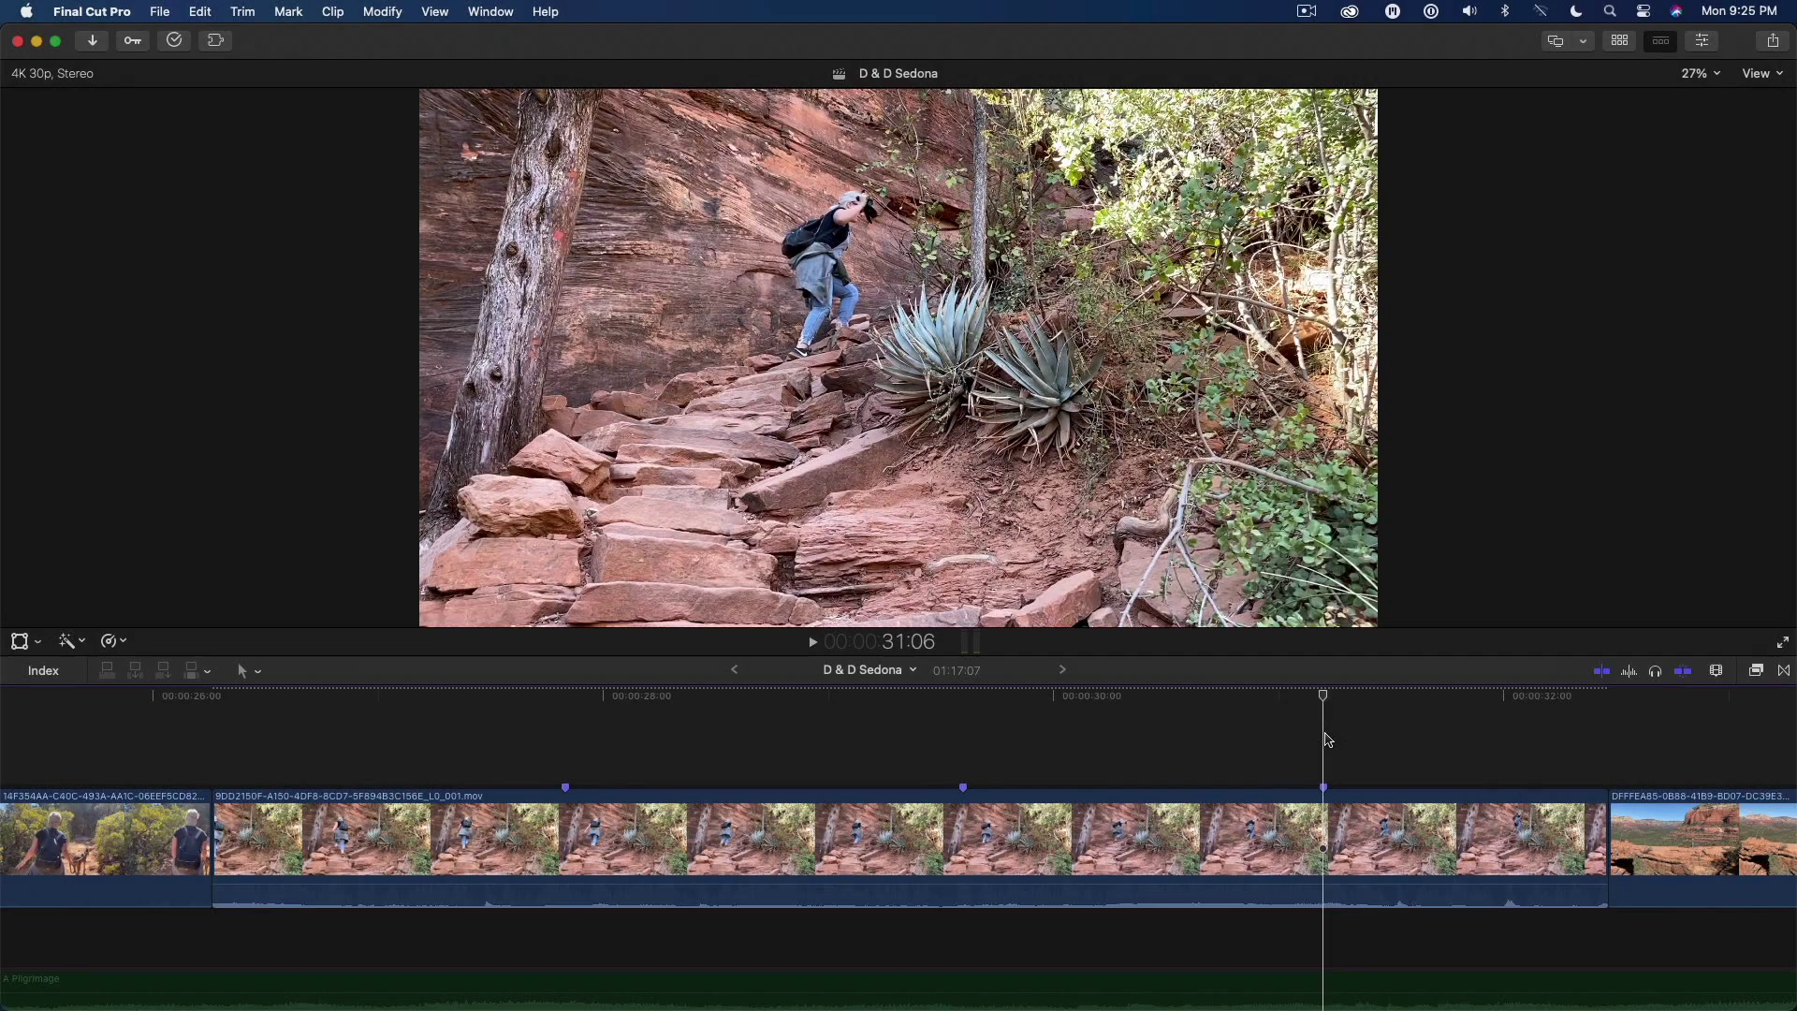
click(1246, 822)
click(109, 641)
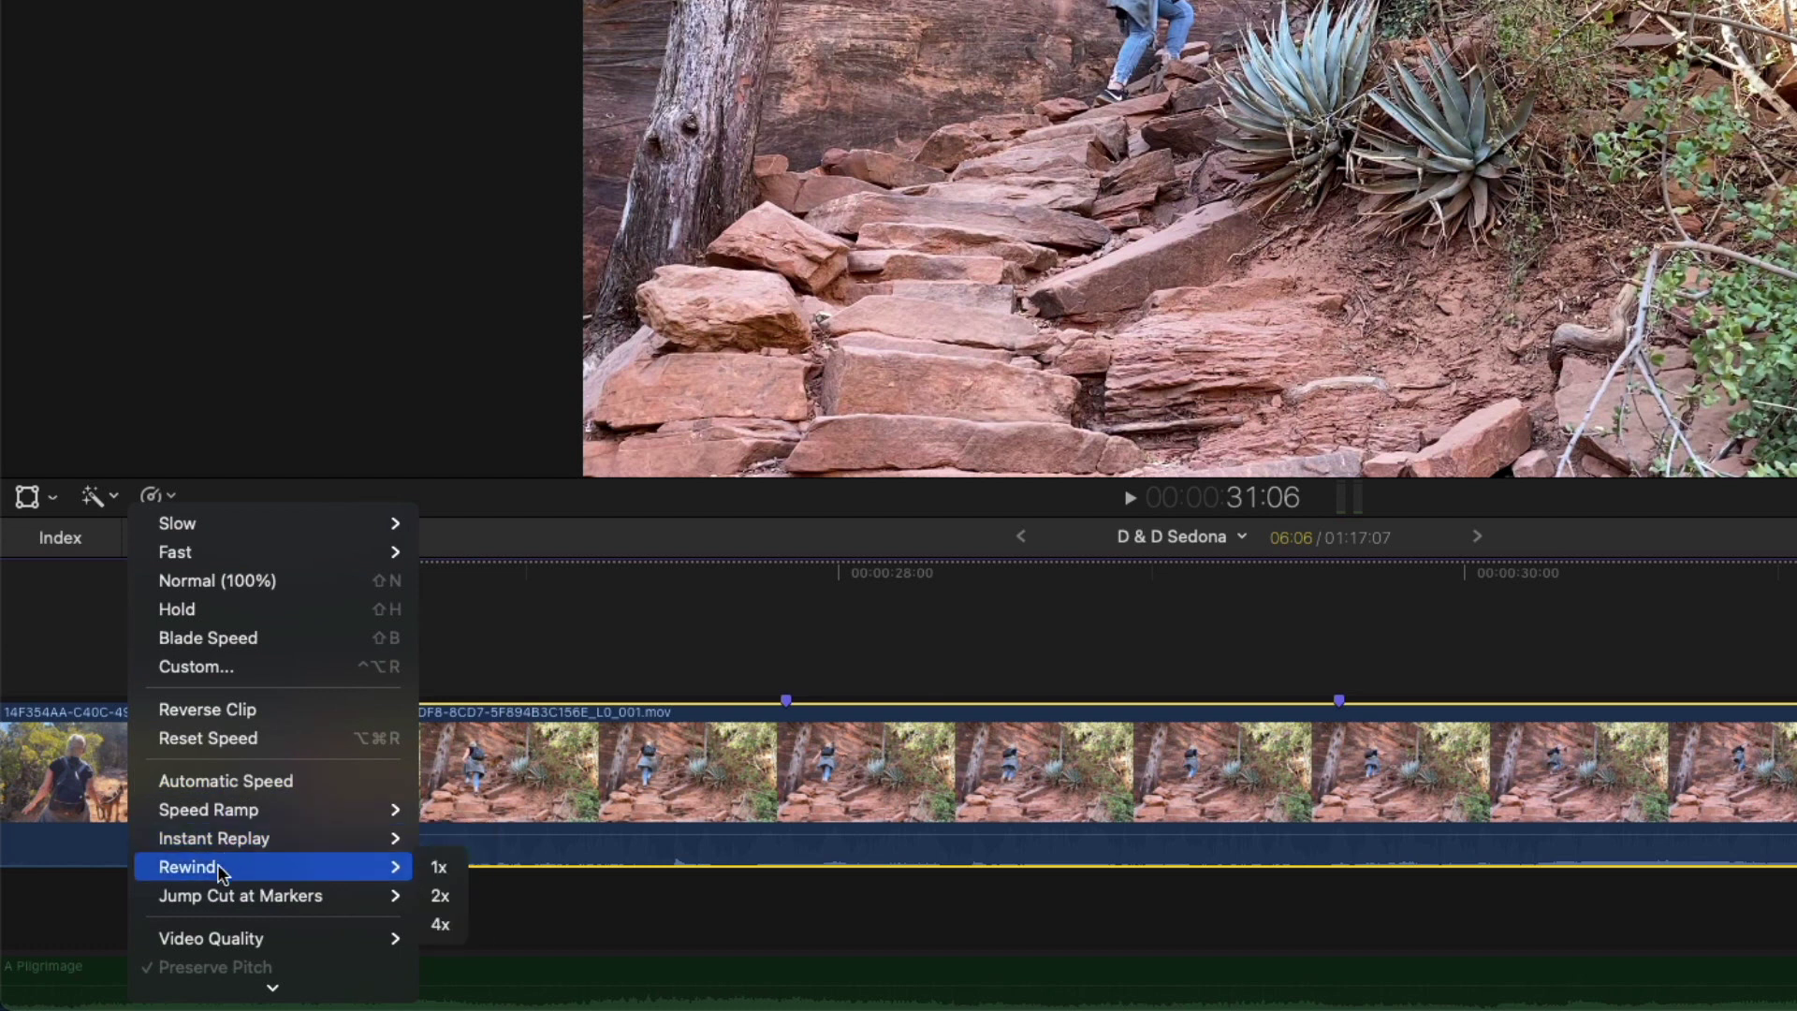
mouse_move(240, 897)
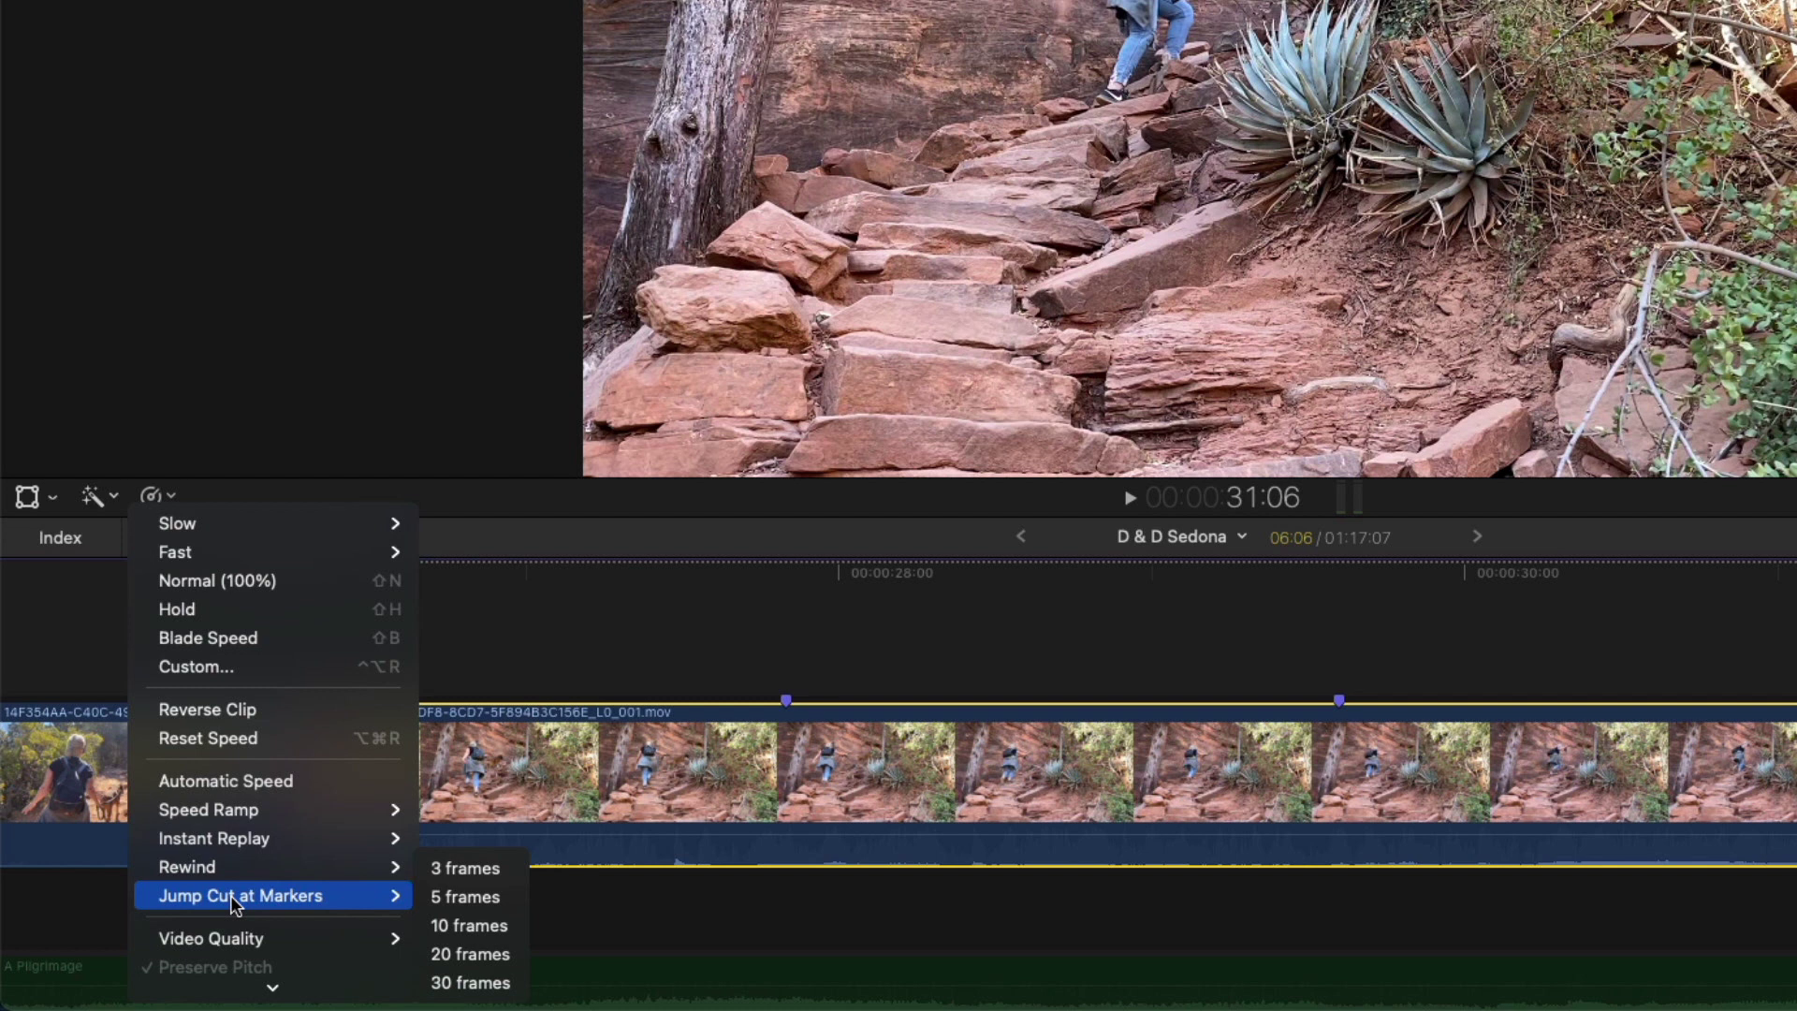
Step: Apply Jump Cut at Markers to the hiking clip at 3000% speed
click(463, 982)
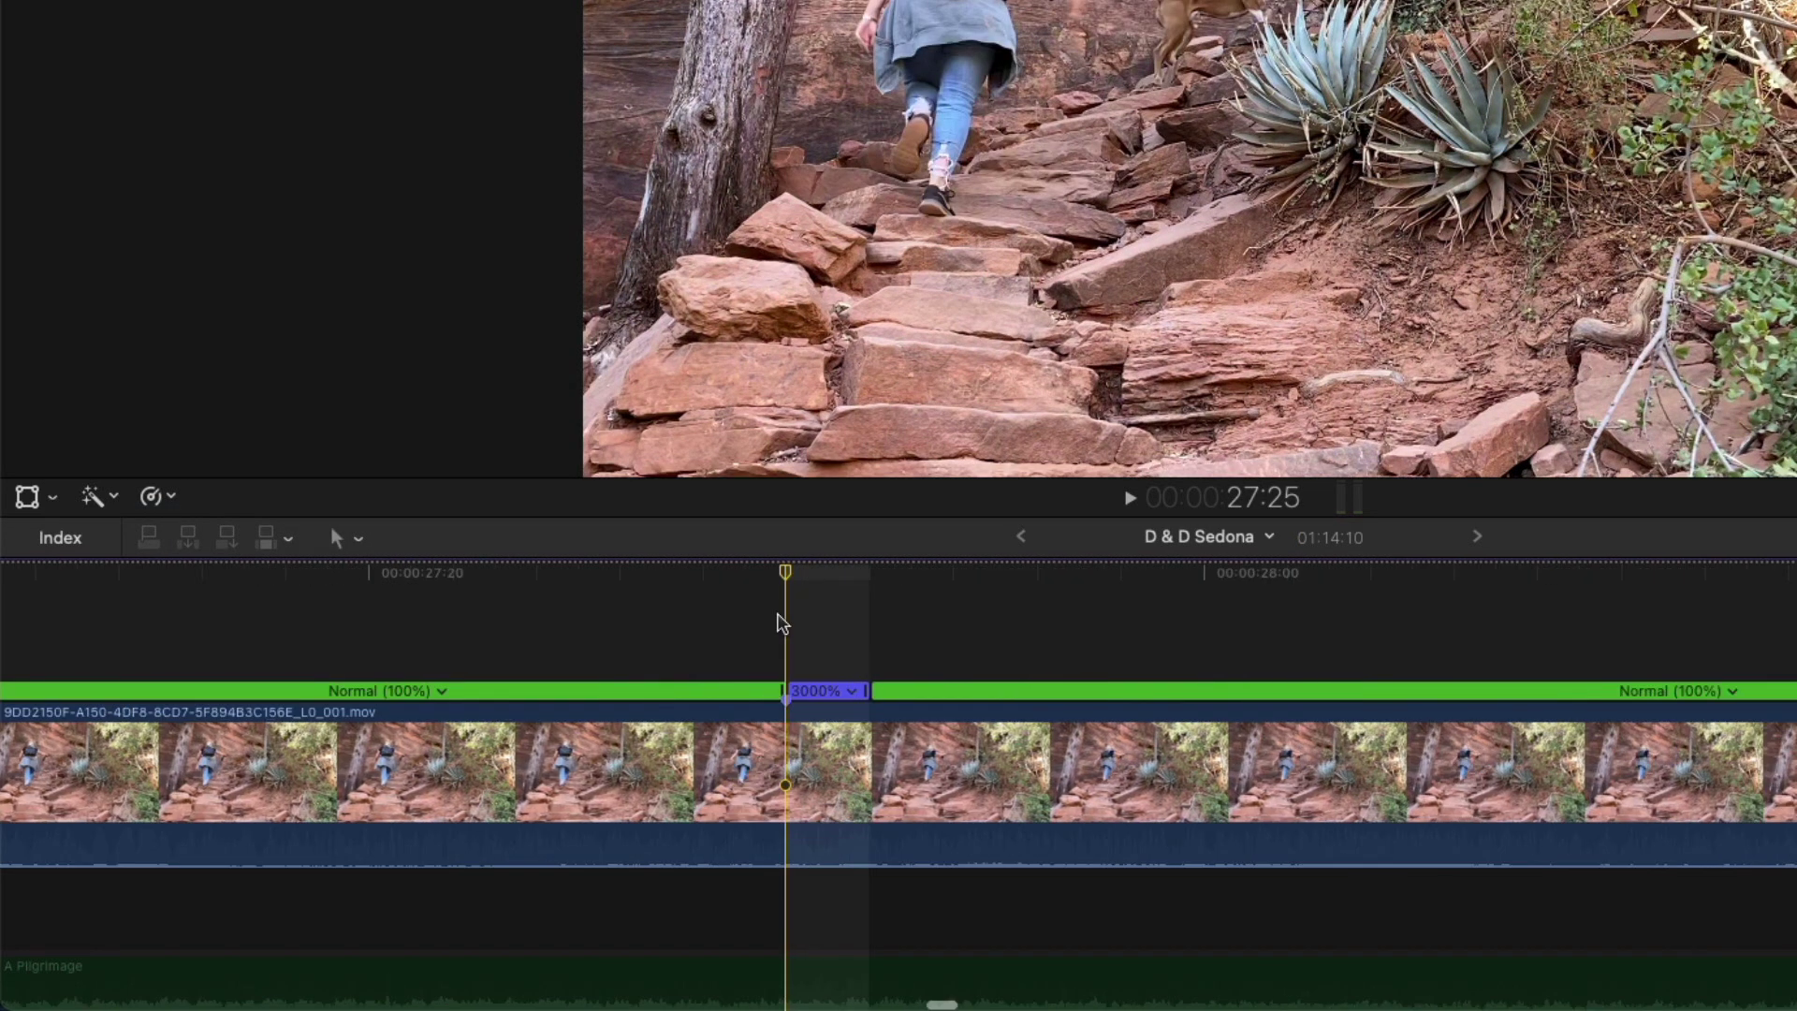
key(super+equal)
click(862, 698)
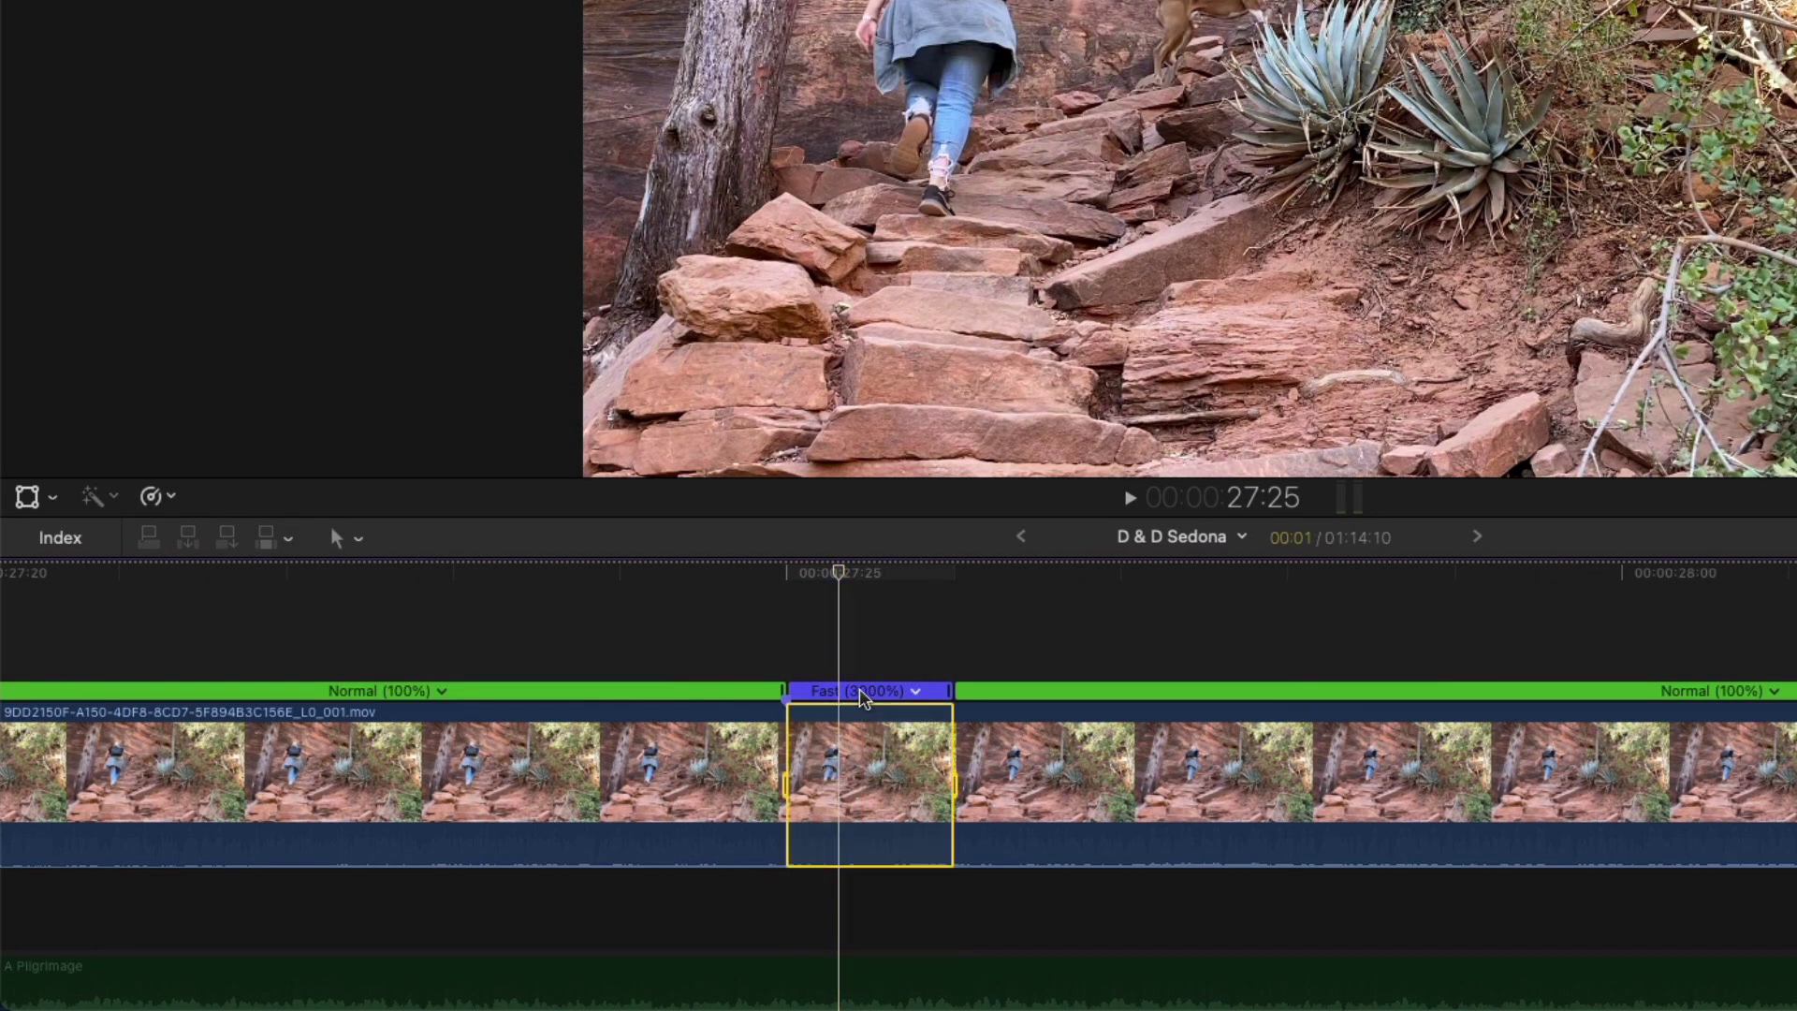
key(ctrl+d)
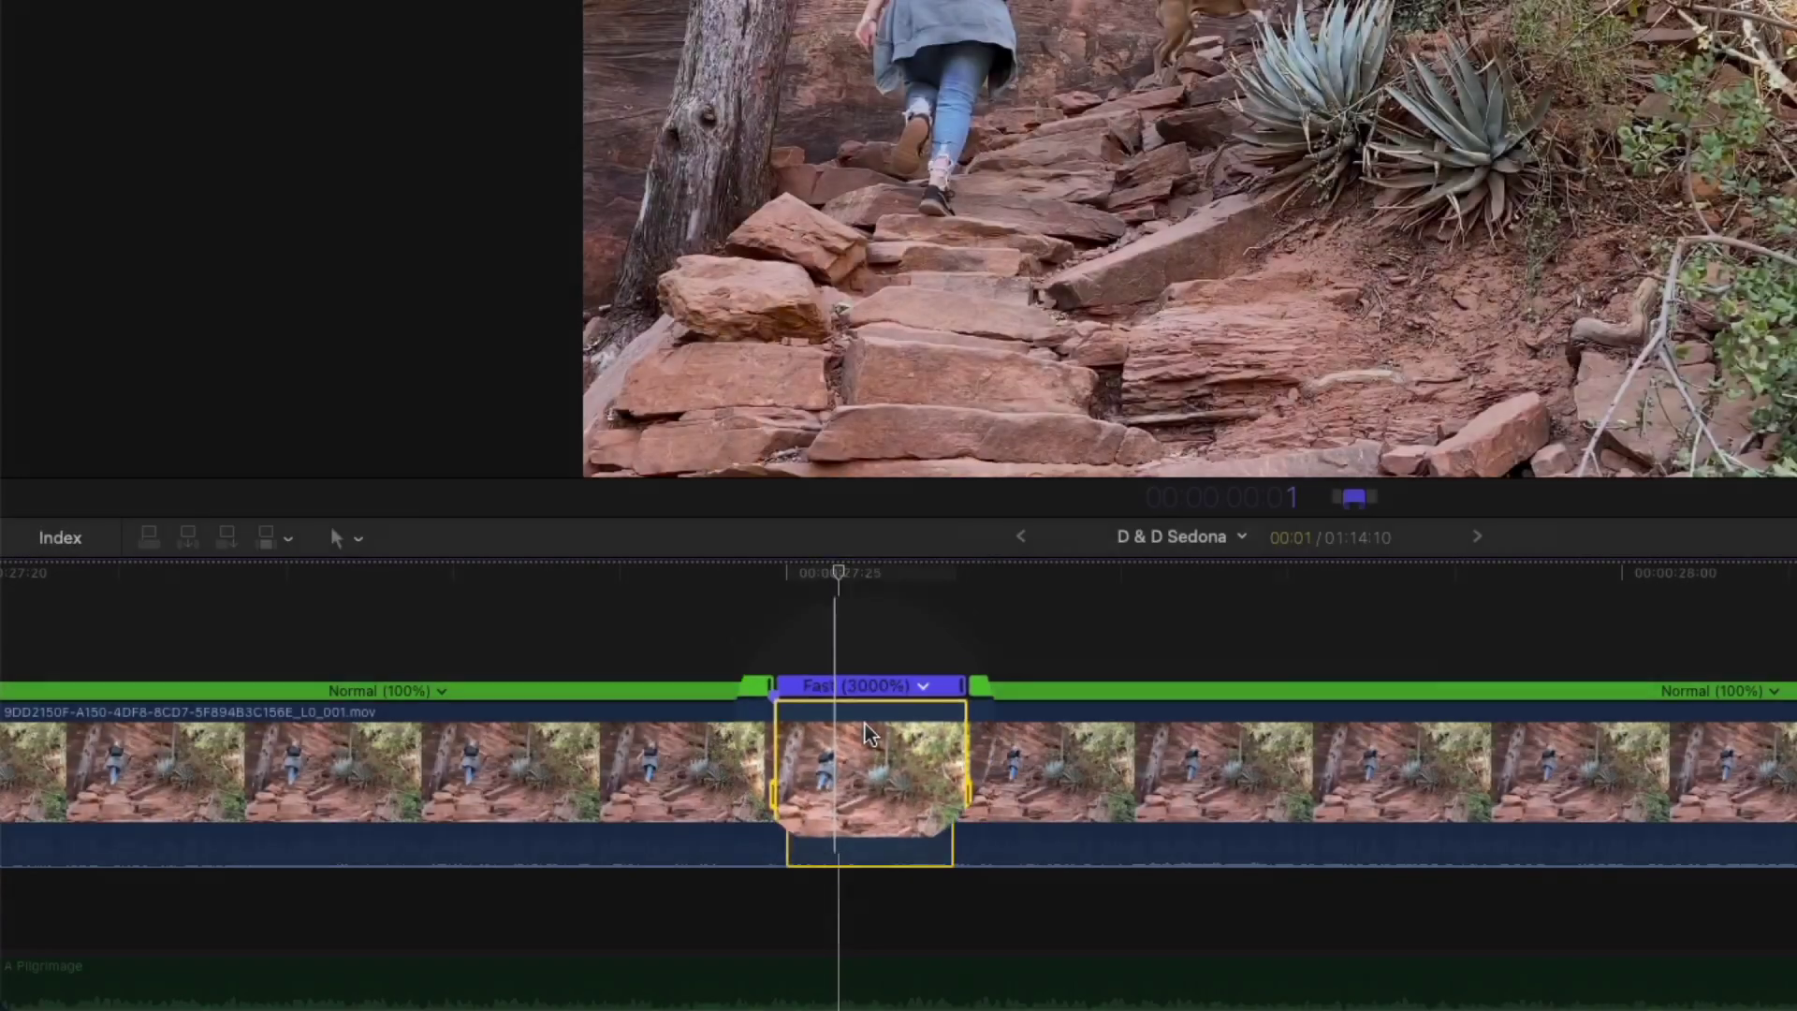
key(space)
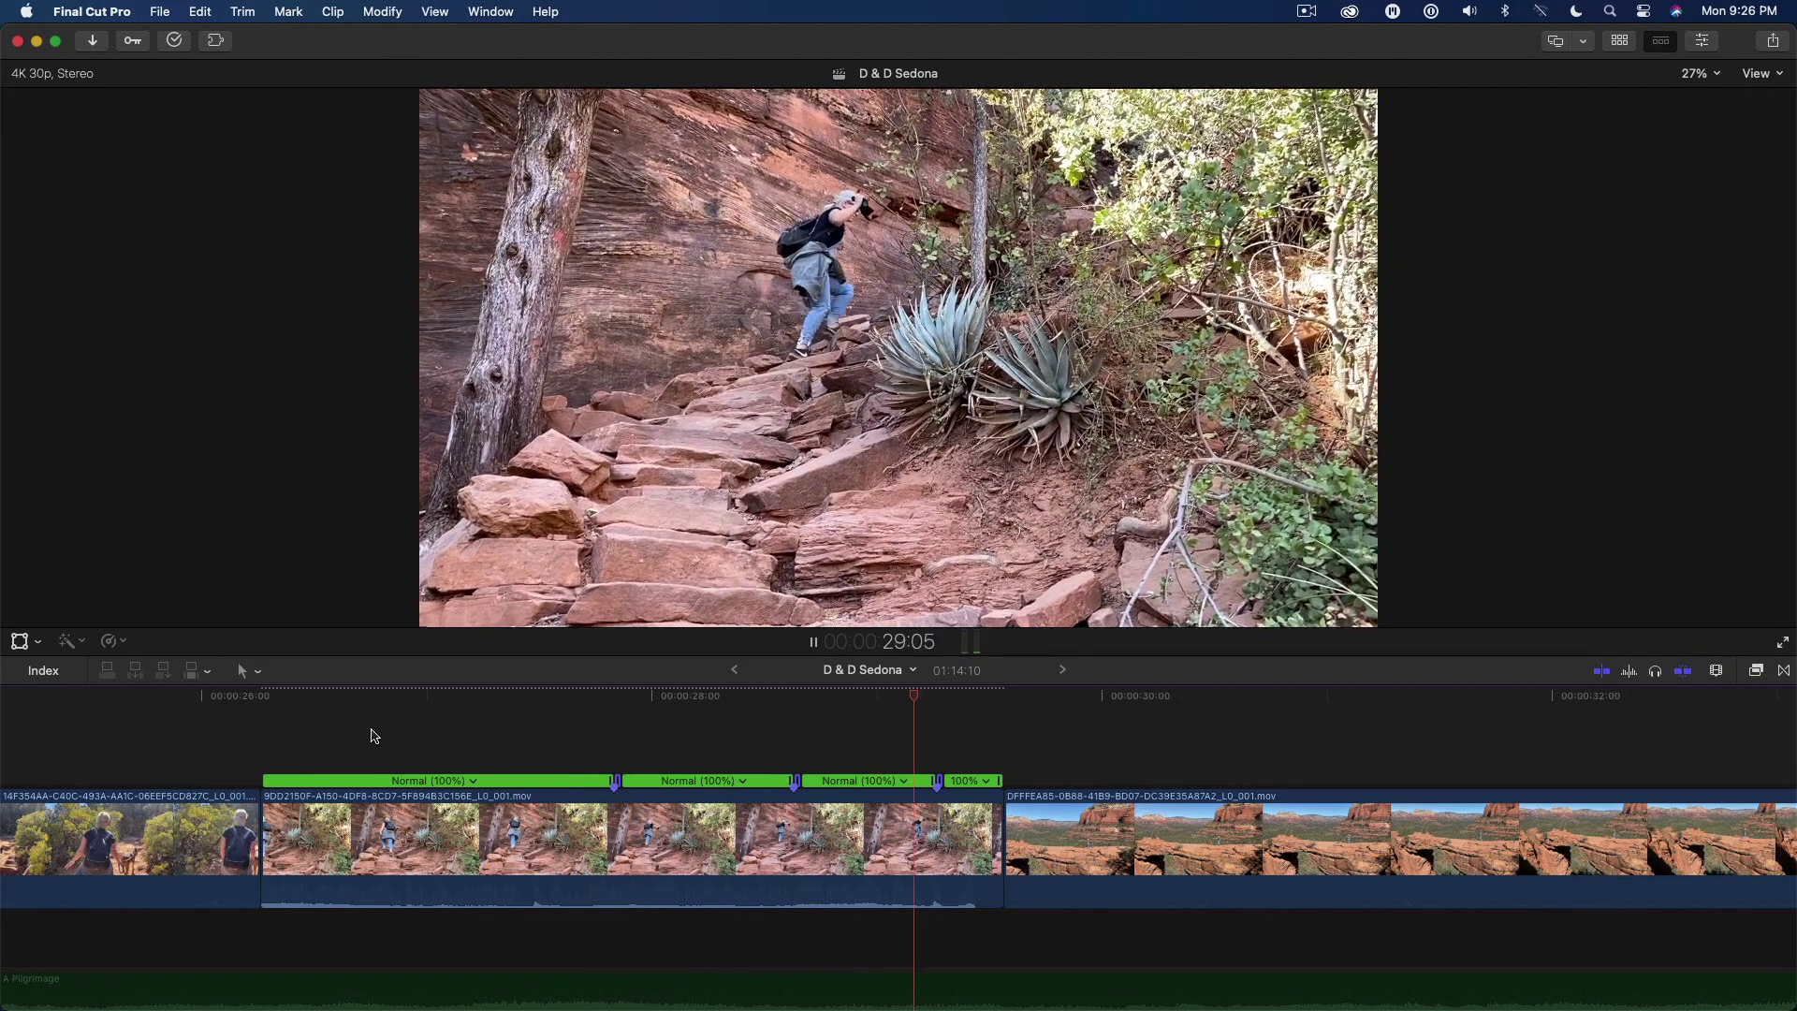
key(space)
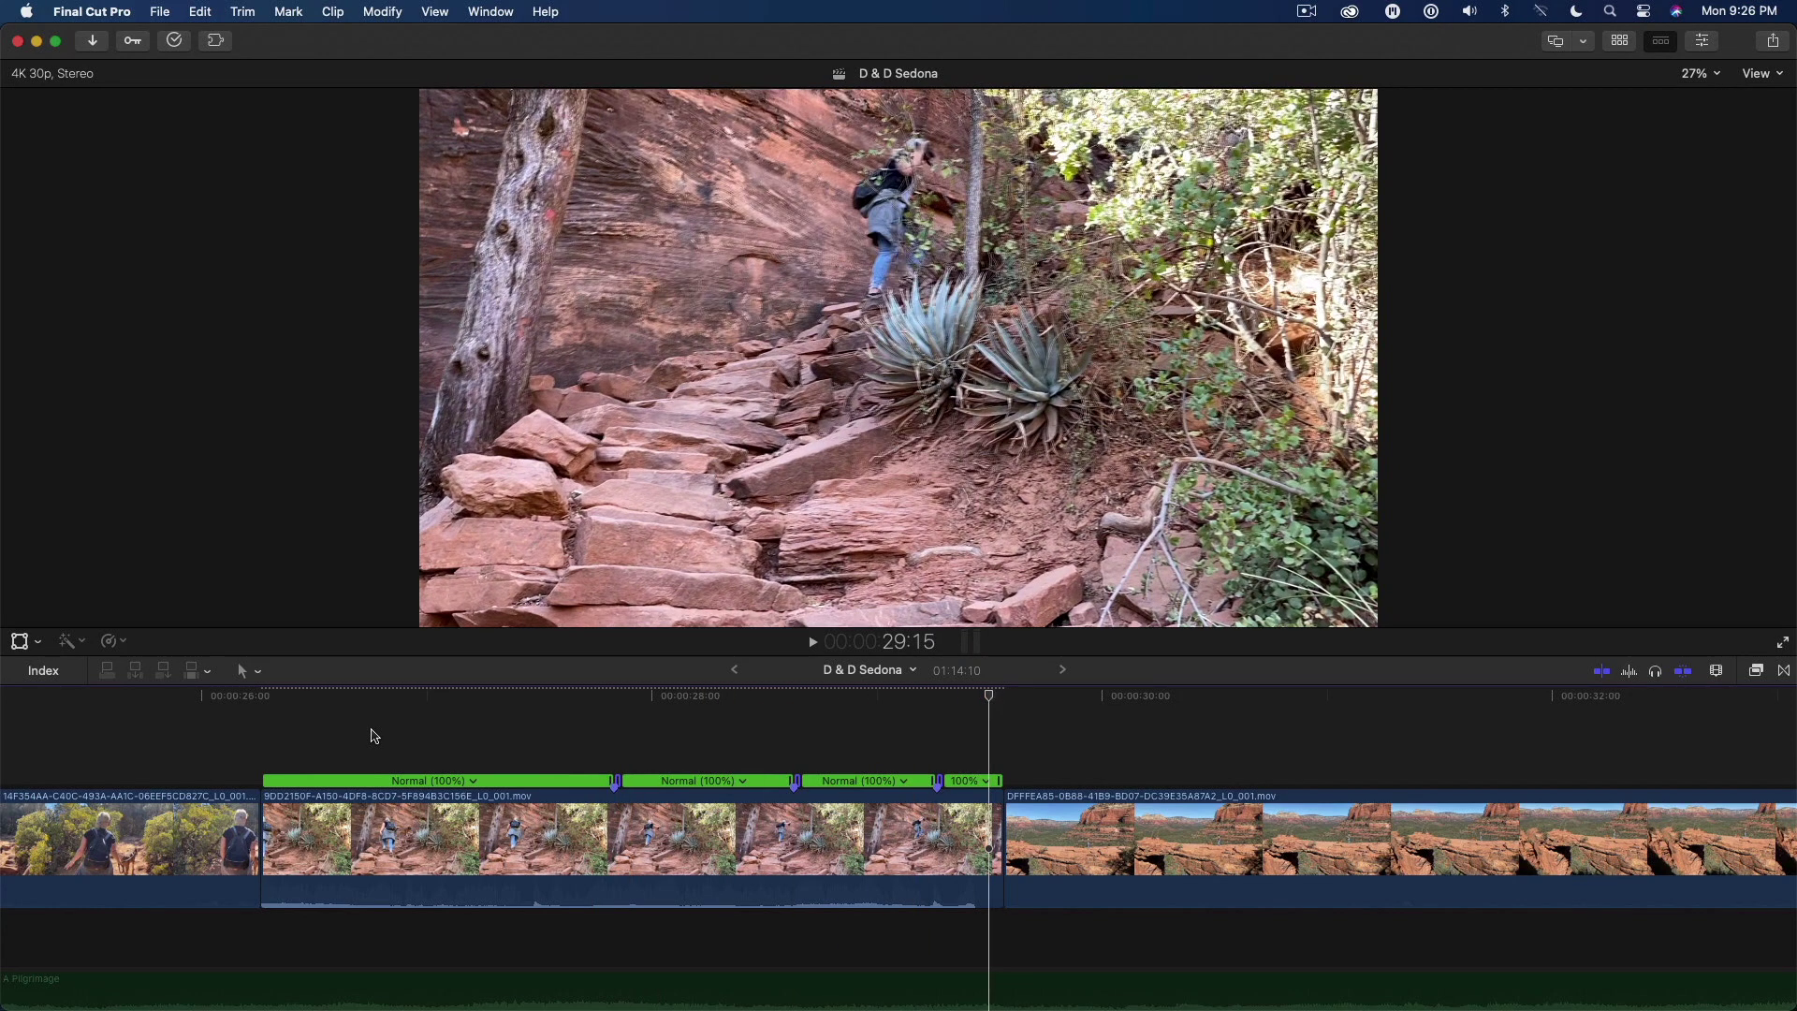
key(super+equal)
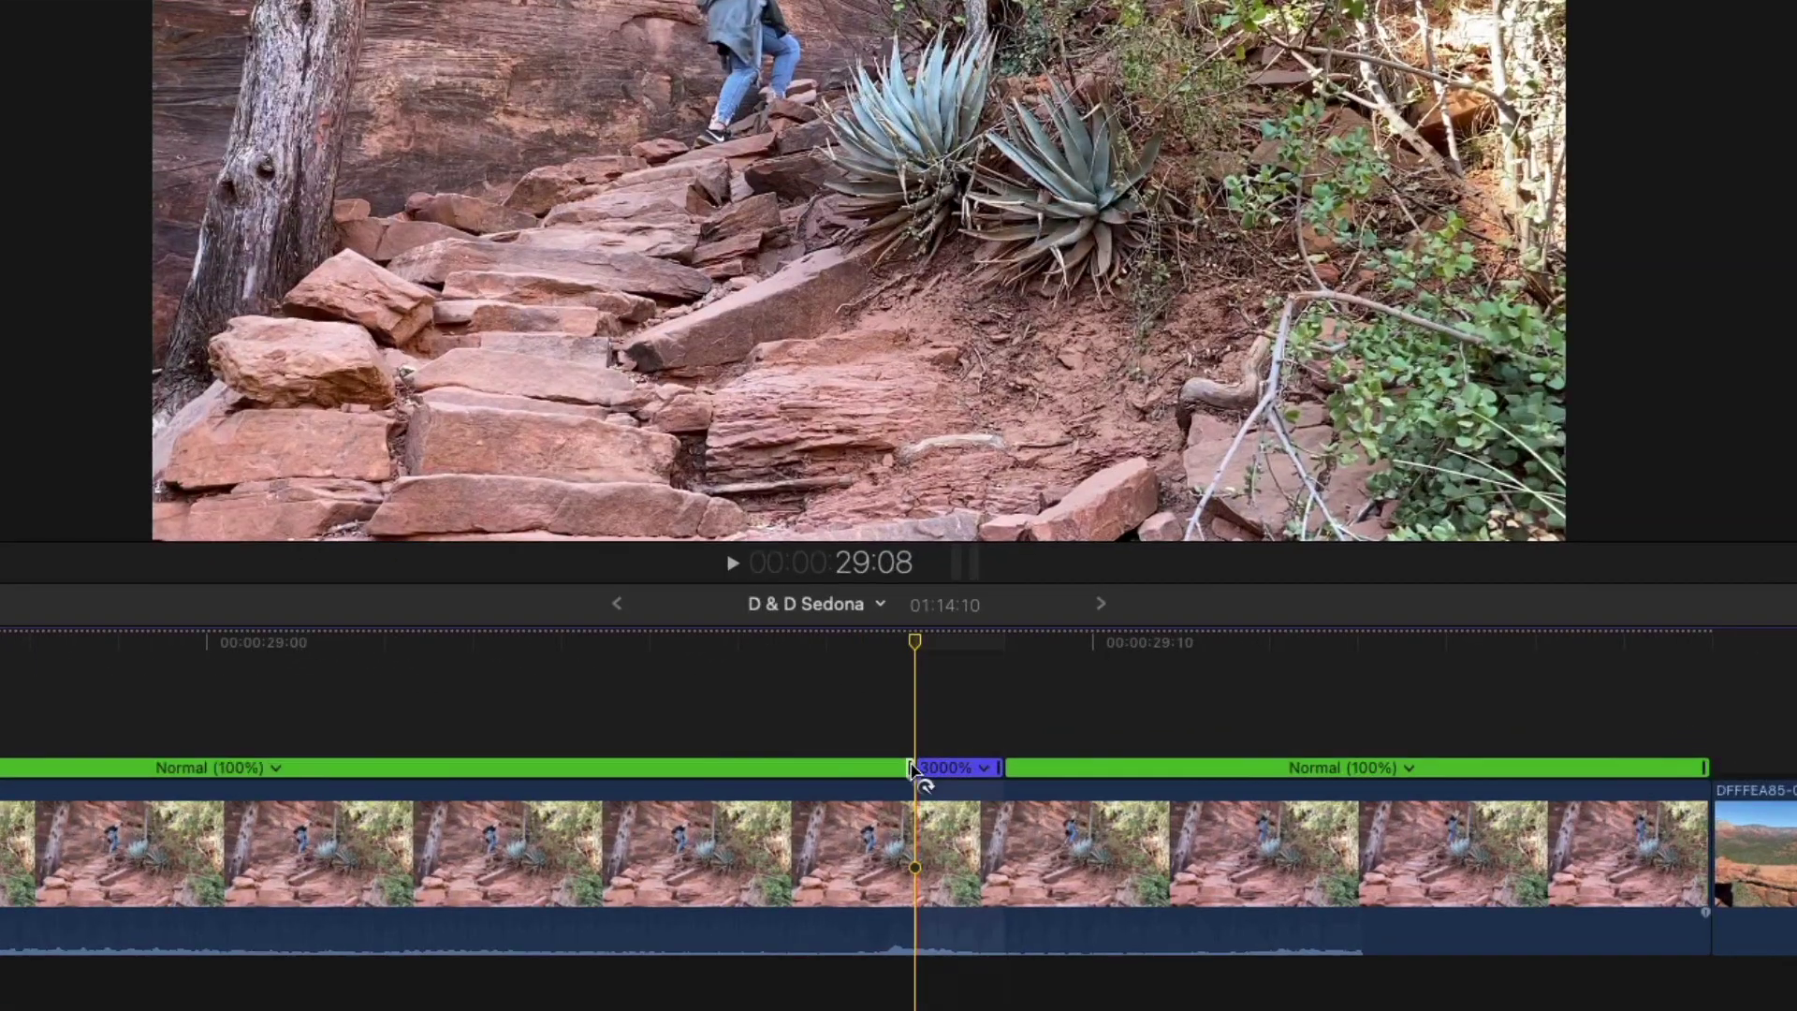
Step: Drag the jump cut's source-frame handle earlier, retiming that section to about 3011%
double_click(911, 767)
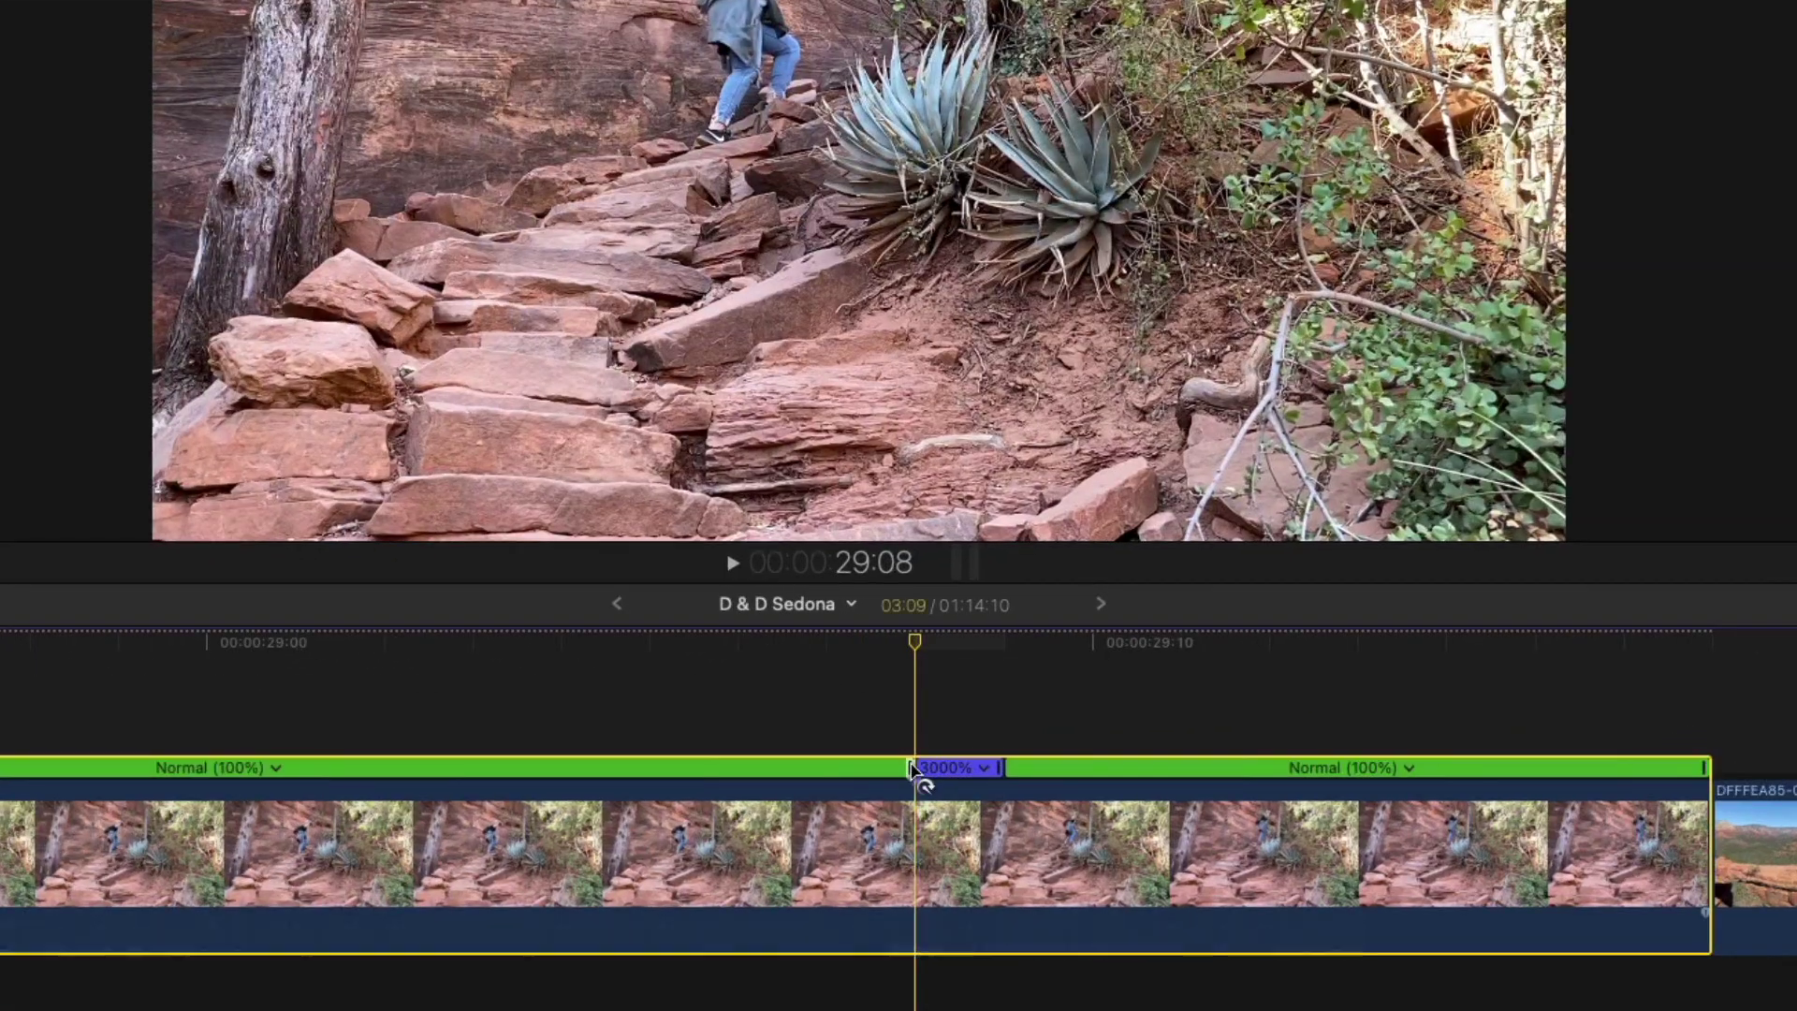
click(1002, 693)
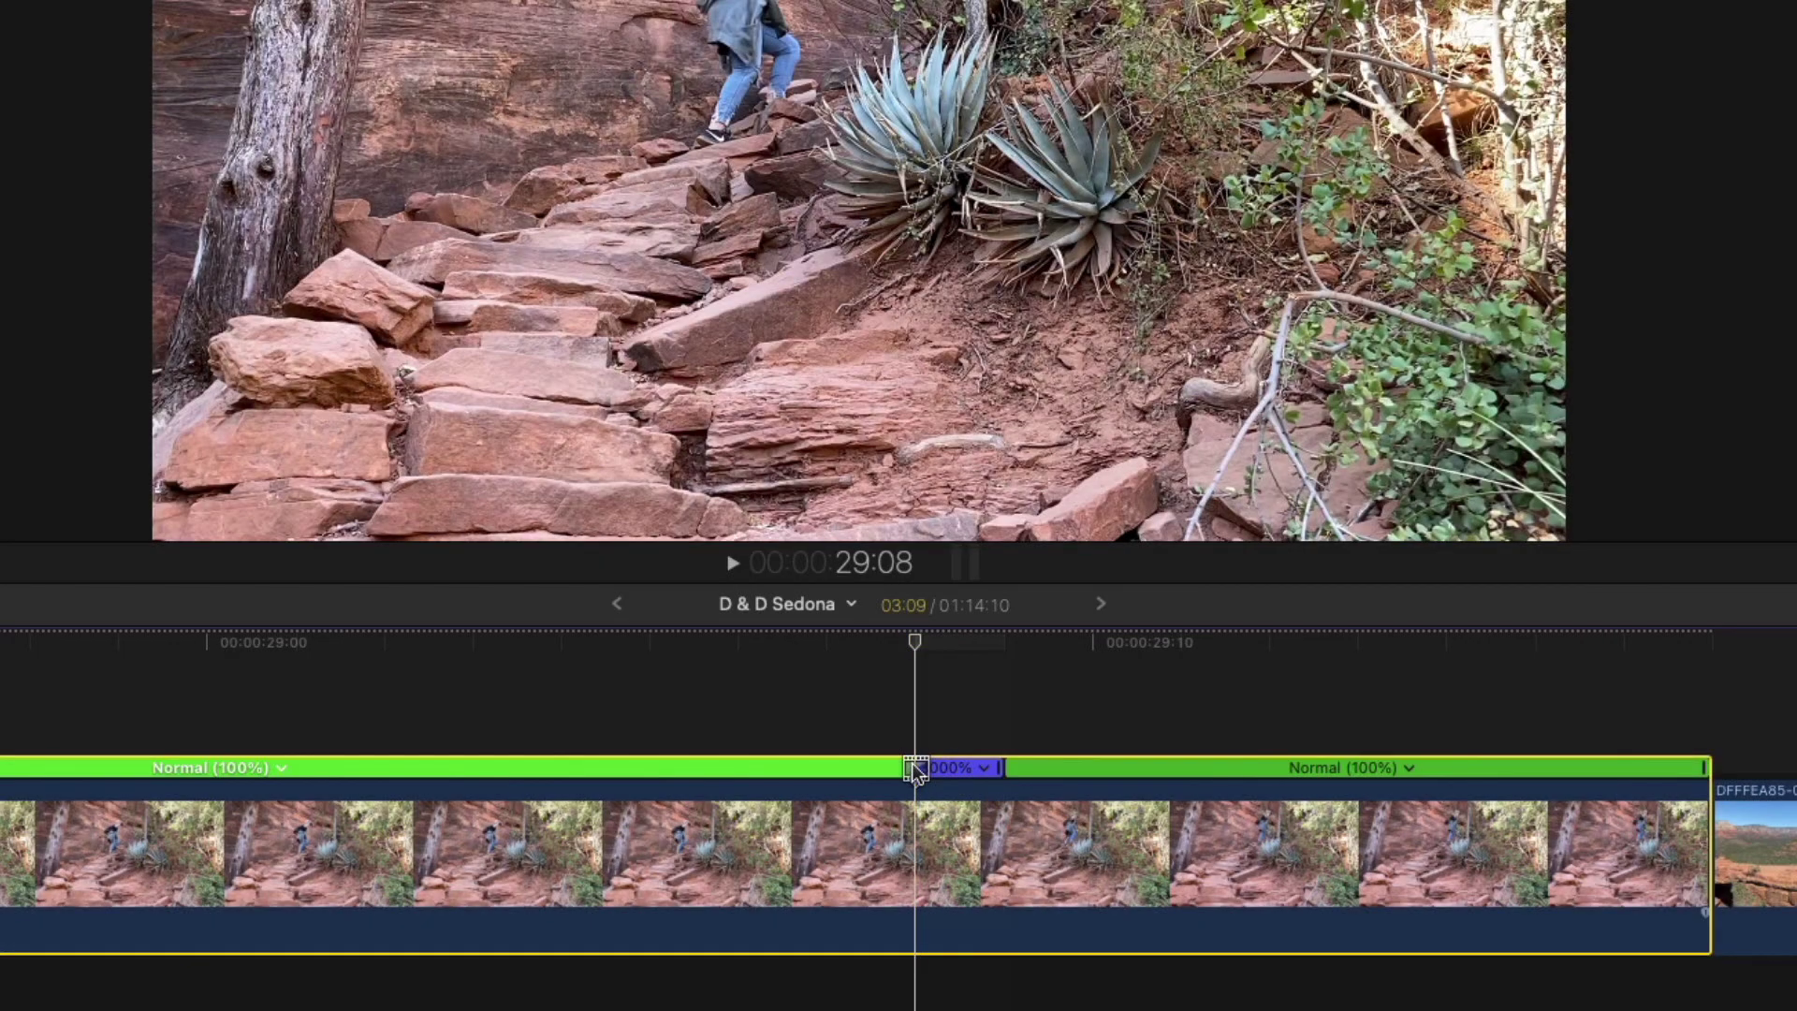
drag(914, 768, 400, 775)
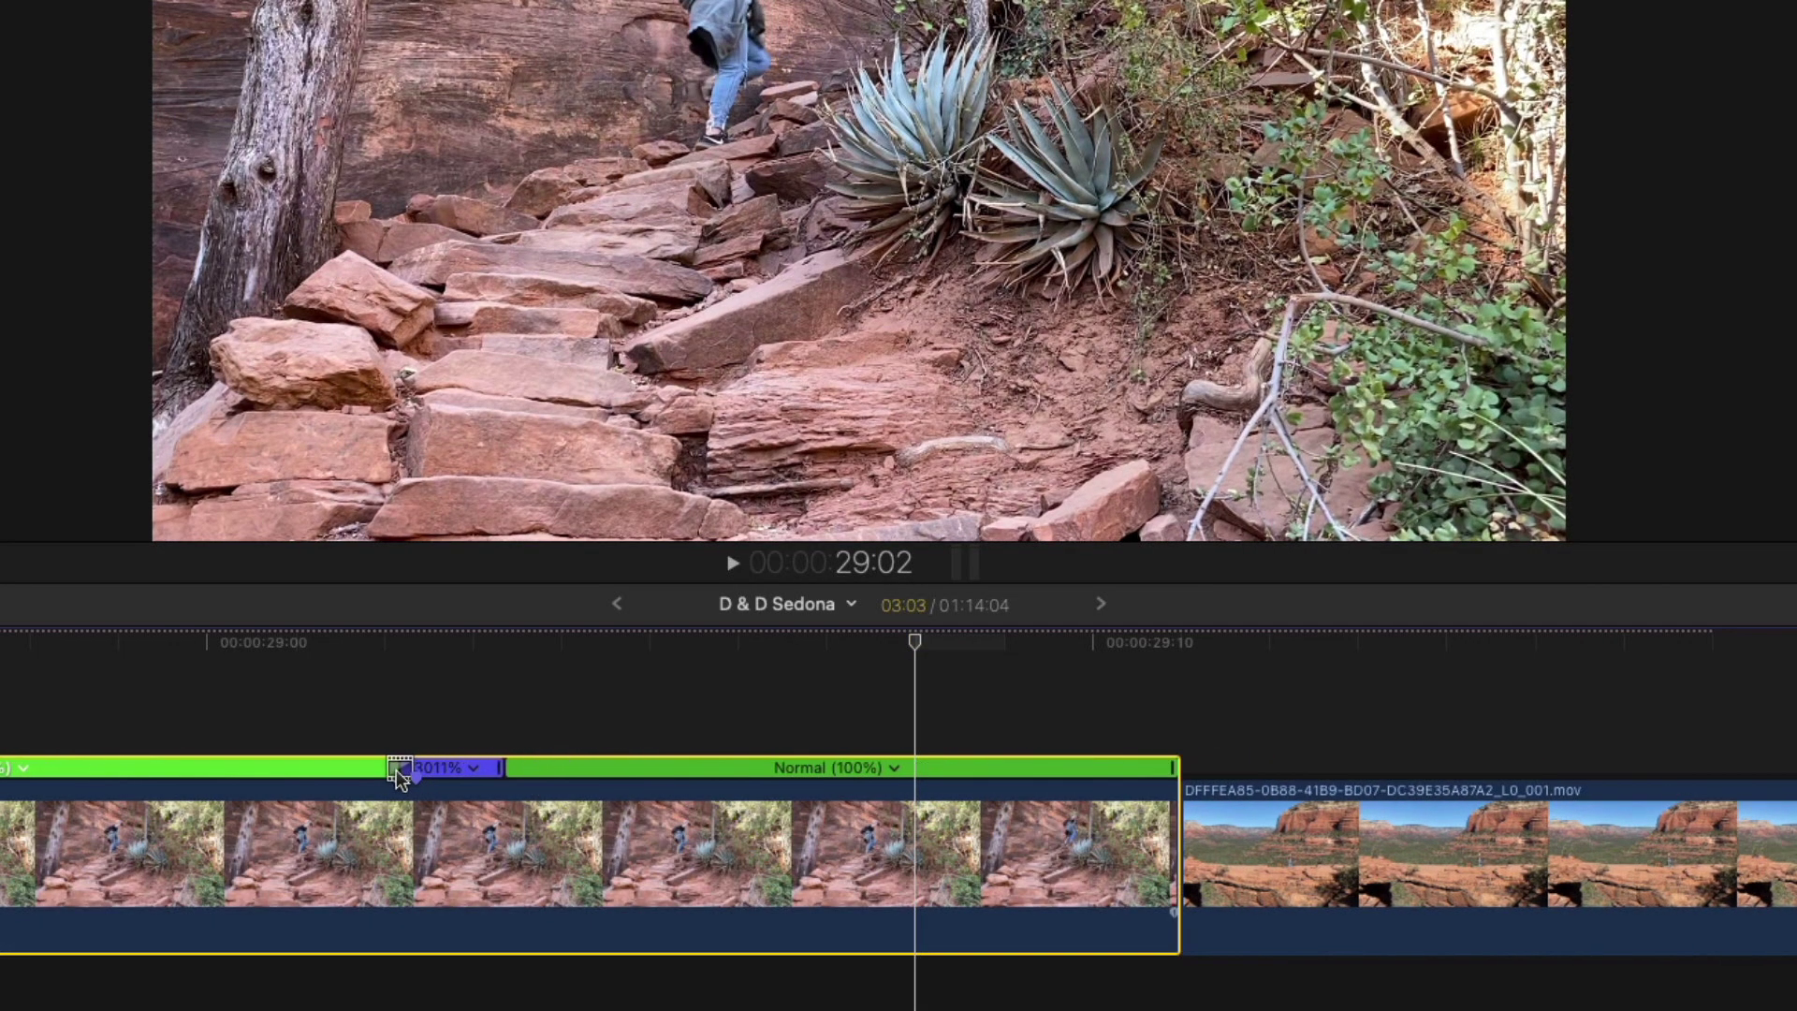